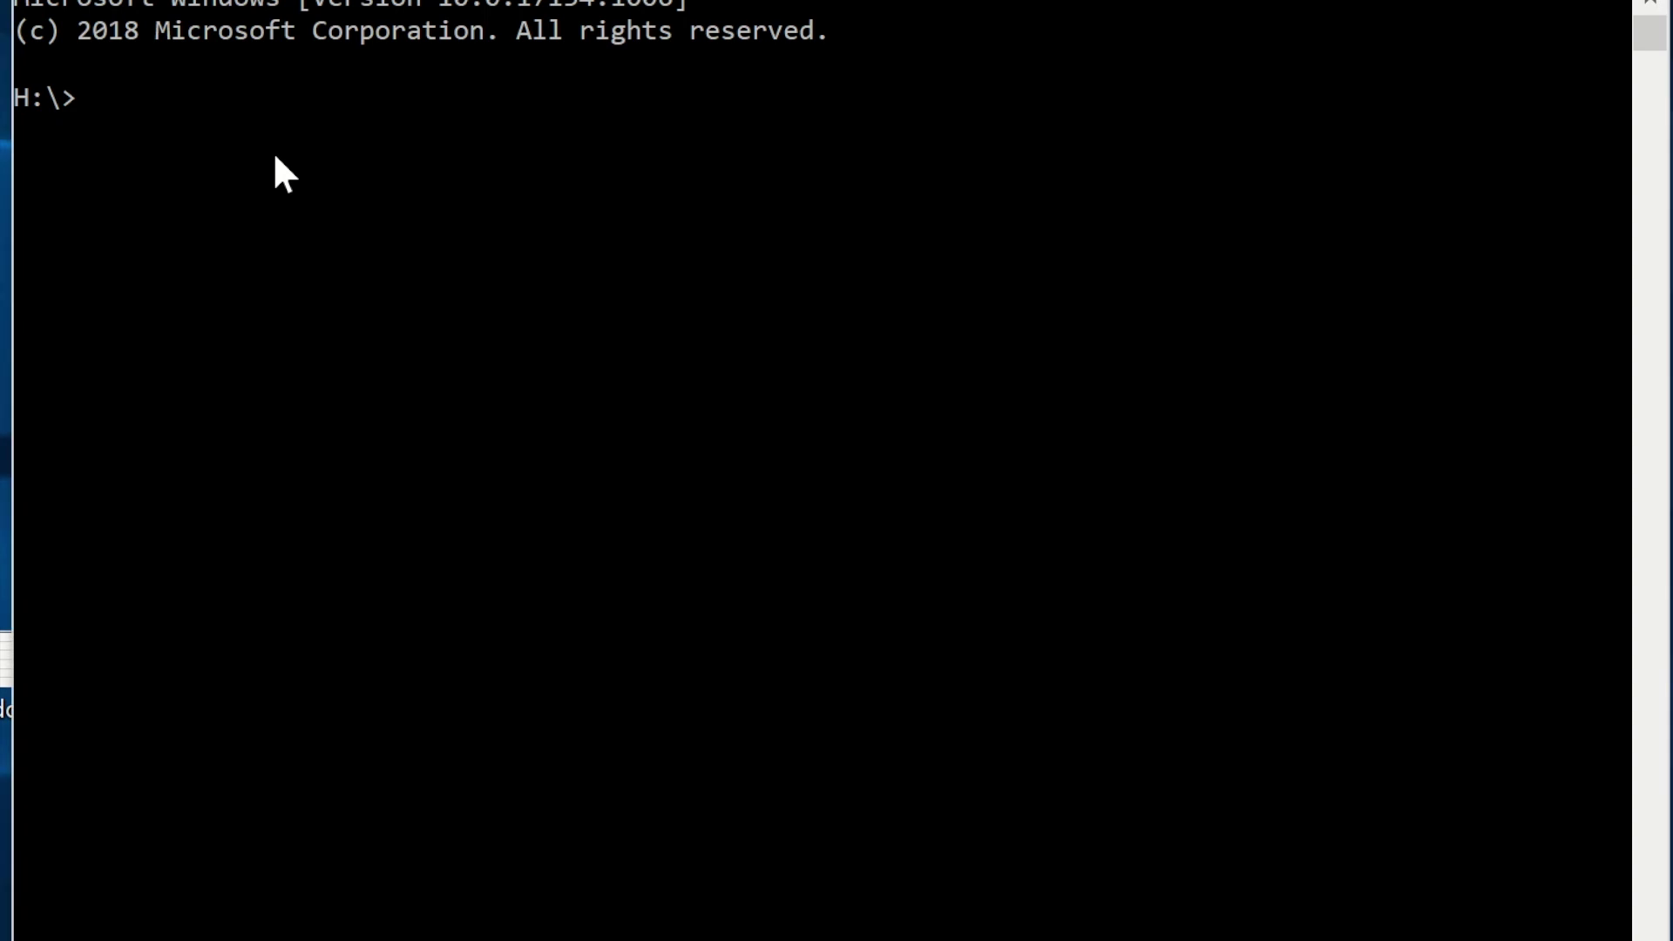
# Step: Change to the C: drive and move into the temp\python folder
pyautogui.write('c:')
pyautogui.press('Return')
pyautogui.write('cd temp')
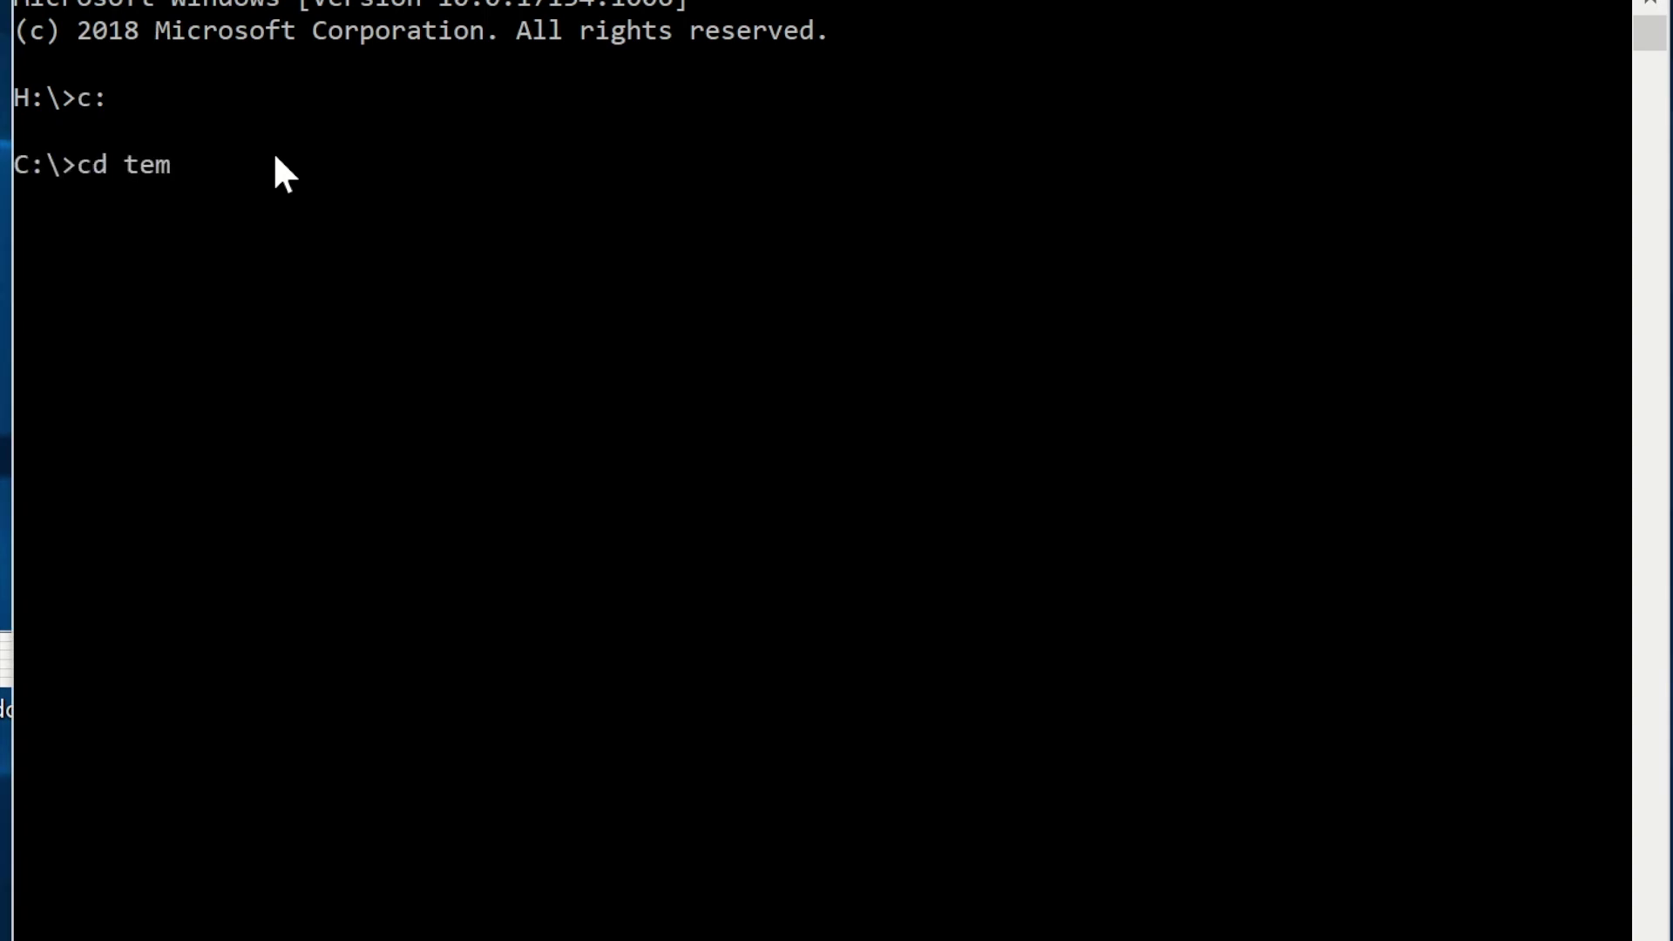
pyautogui.write('\\python')
pyautogui.press('Return')
# Step: List the folder contents (bep_ref.py, bep folder, logs) and begin typing the py command
pyautogui.write('dir')
pyautogui.press('Return')
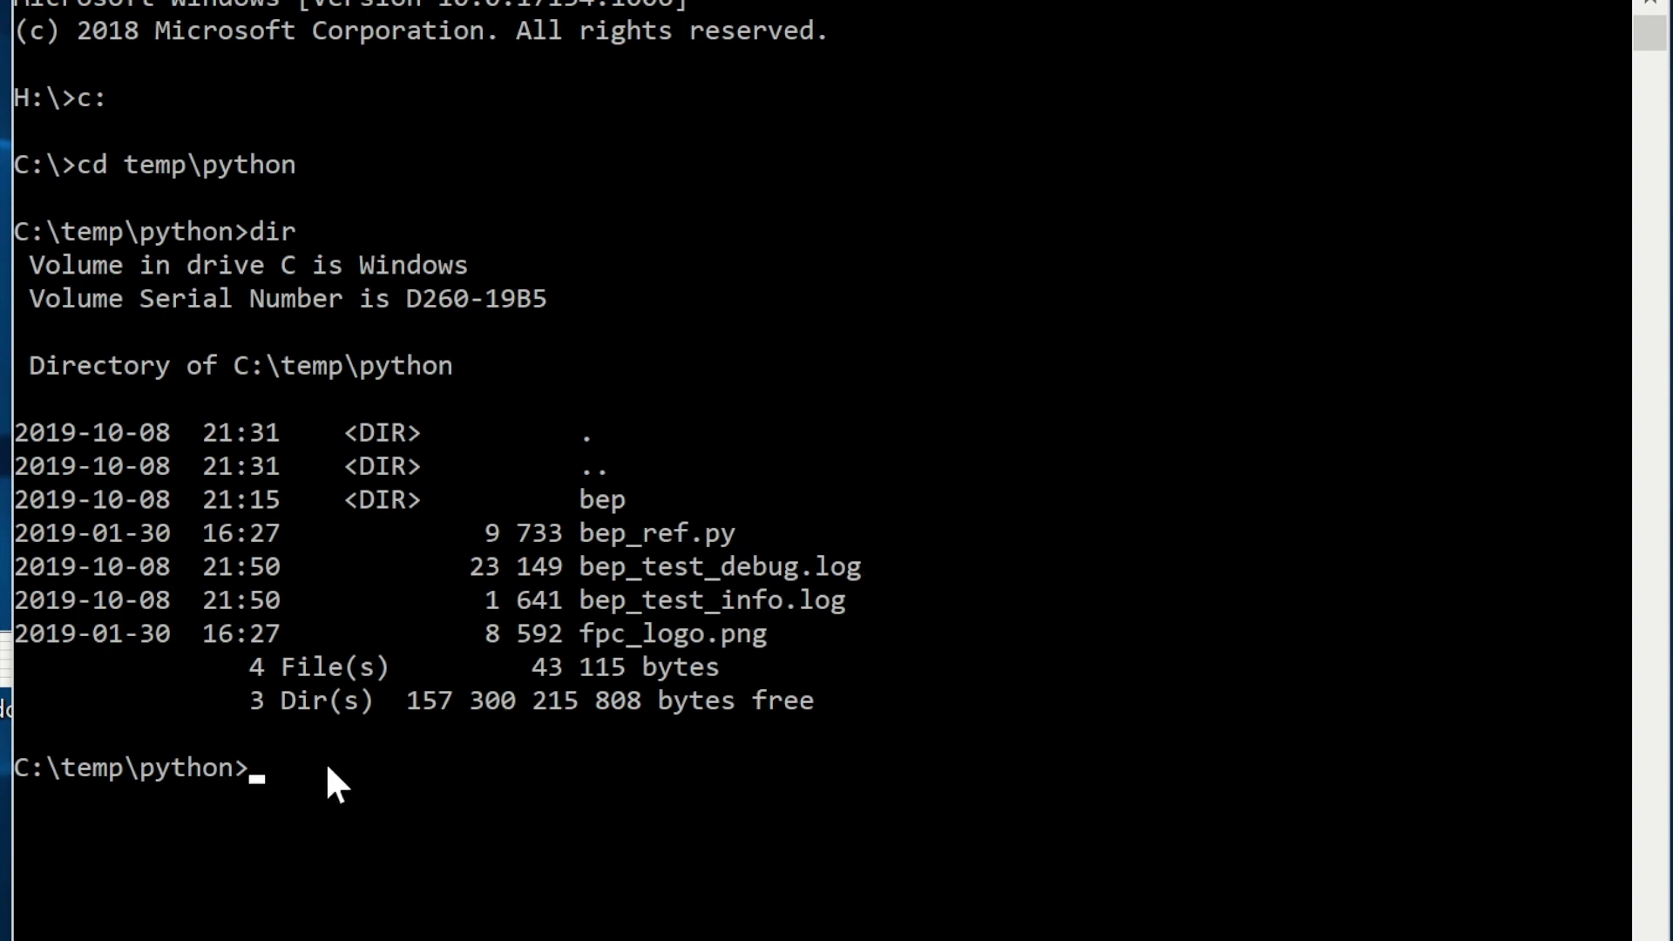
pyautogui.write('py bep')
# Step: Run 'py bep_ref.py -i spi' to launch the BEP host interface on COM3
pyautogui.write('_ref.py')
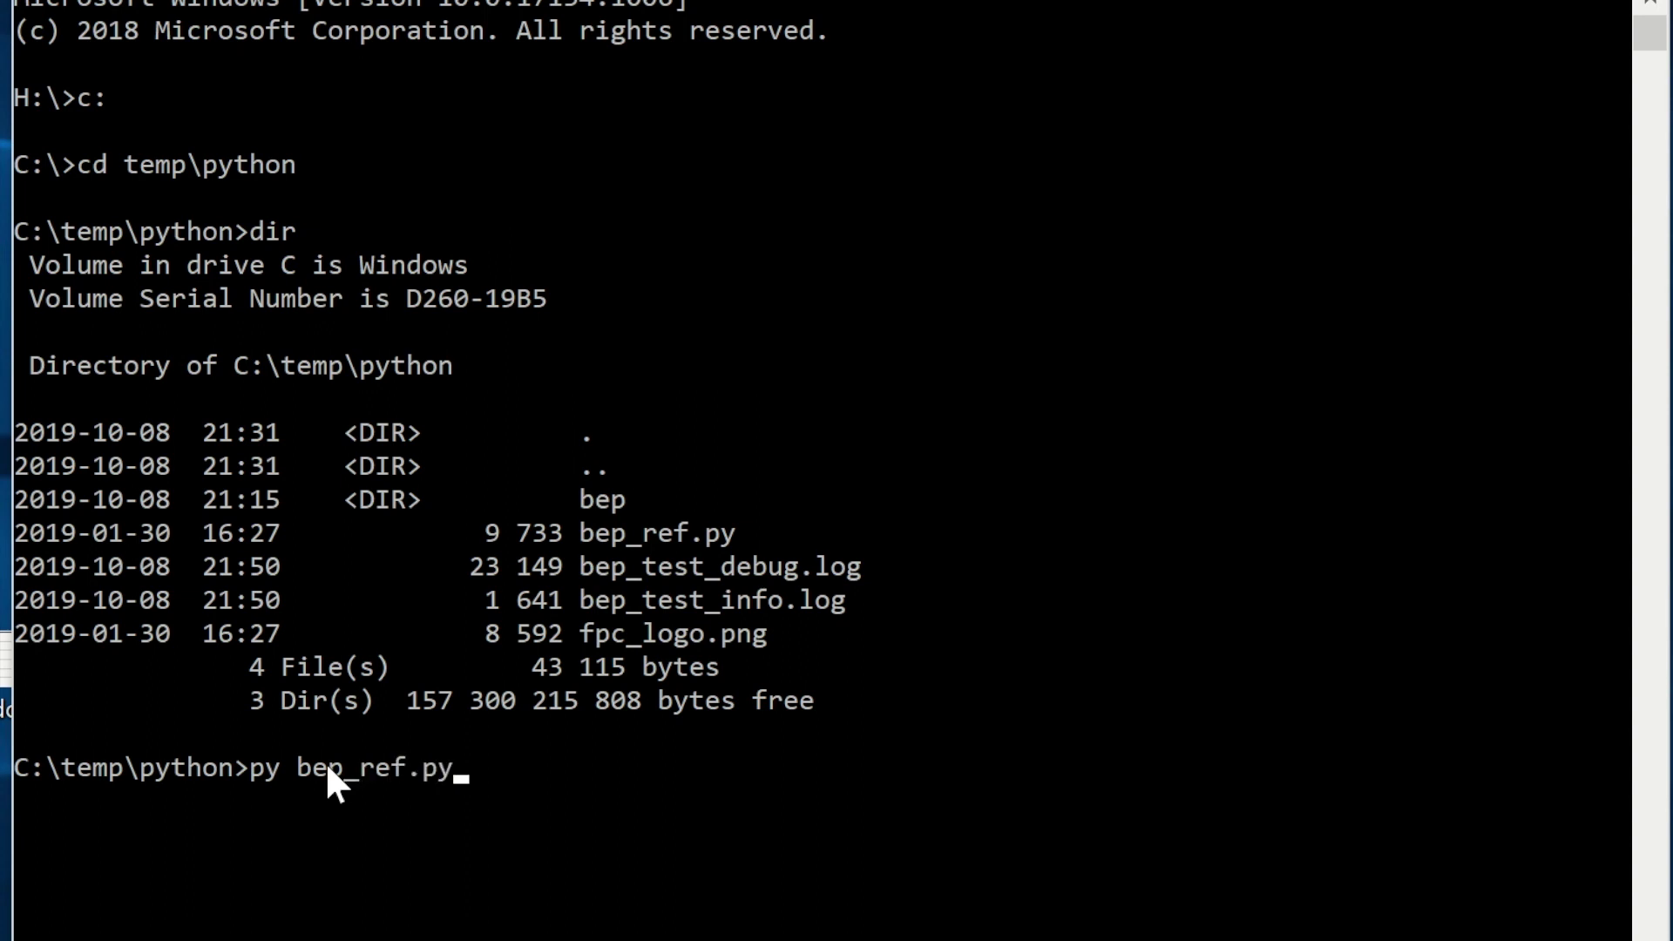
pyautogui.write(' -i spi')
pyautogui.press('Return')
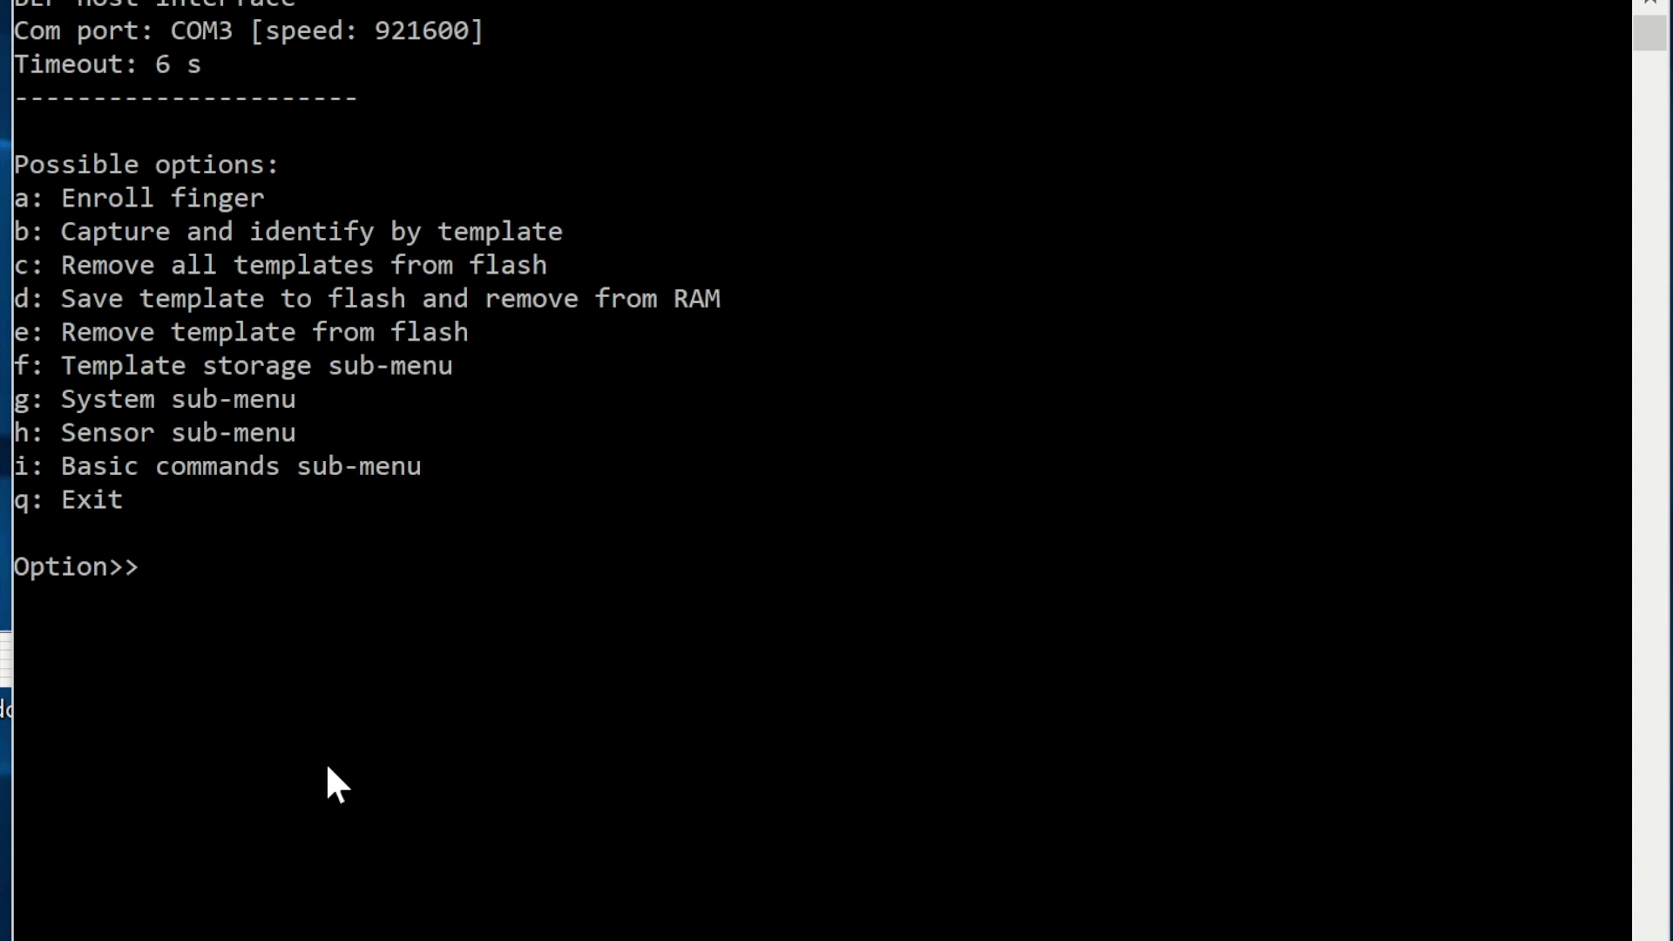
# Step: Erase all fingerprint templates from flash with option c, then enroll a new finger with option a
pyautogui.write('c')
pyautogui.press('Return')
pyautogui.press('Return')
pyautogui.write('a')
pyautogui.press('Return')
# Step: Store the enrolled template in flash as ID 7 using option d
pyautogui.write('d')
pyautogui.press('Return')
pyautogui.write('7')
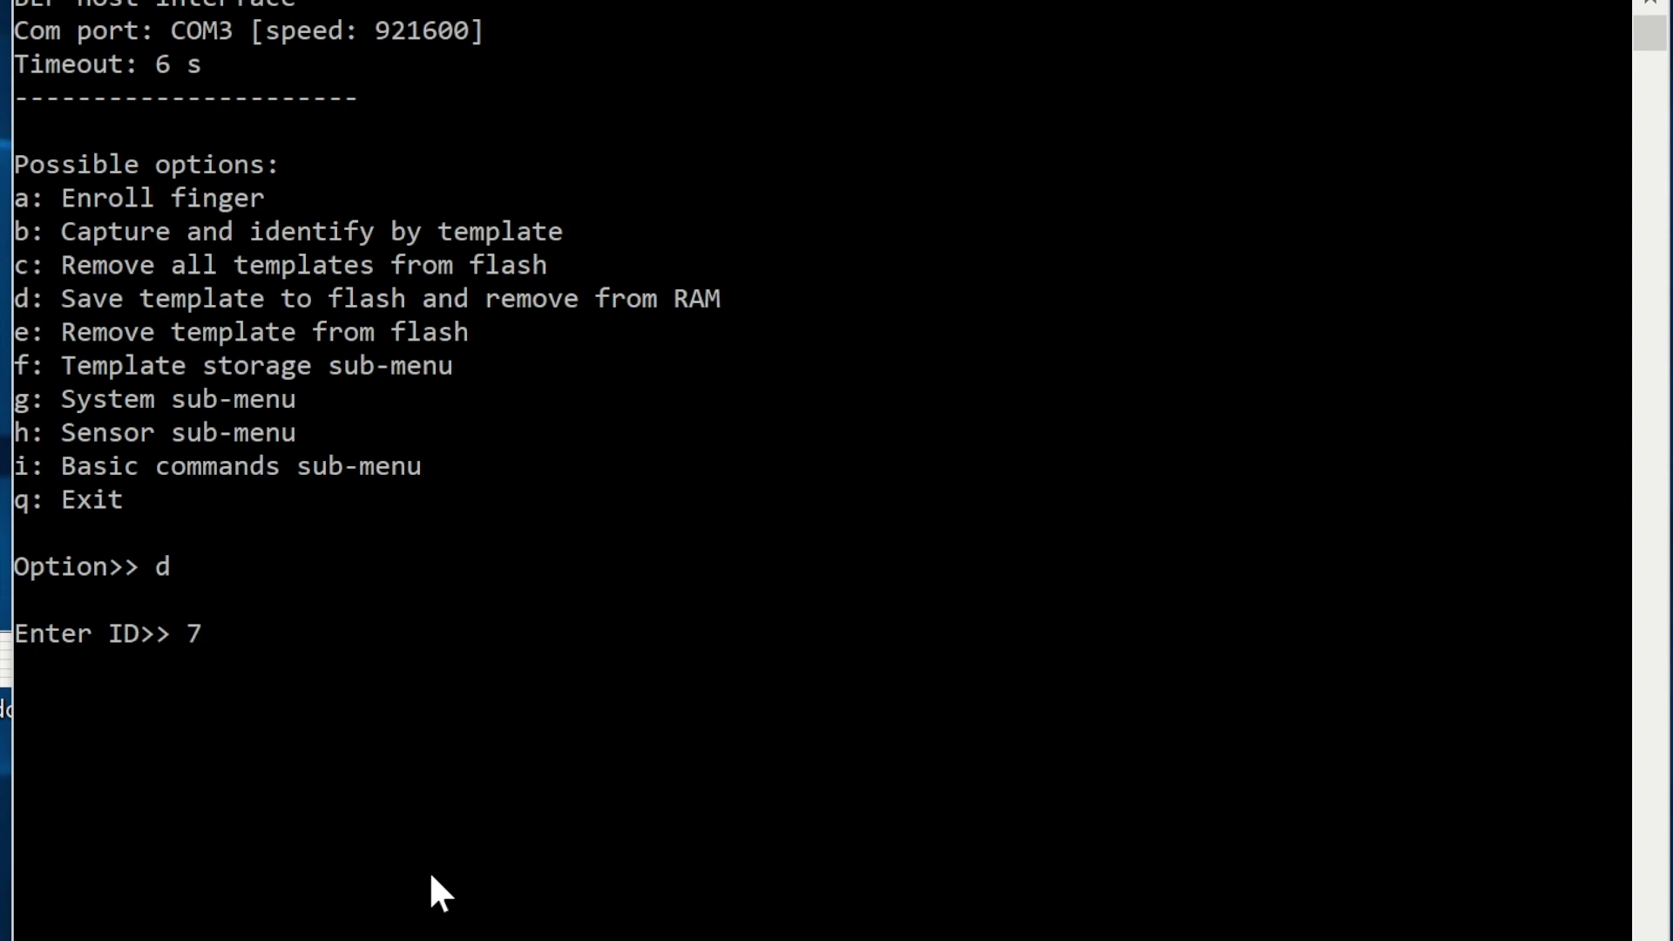
pyautogui.press('Return')
pyautogui.press('Return')
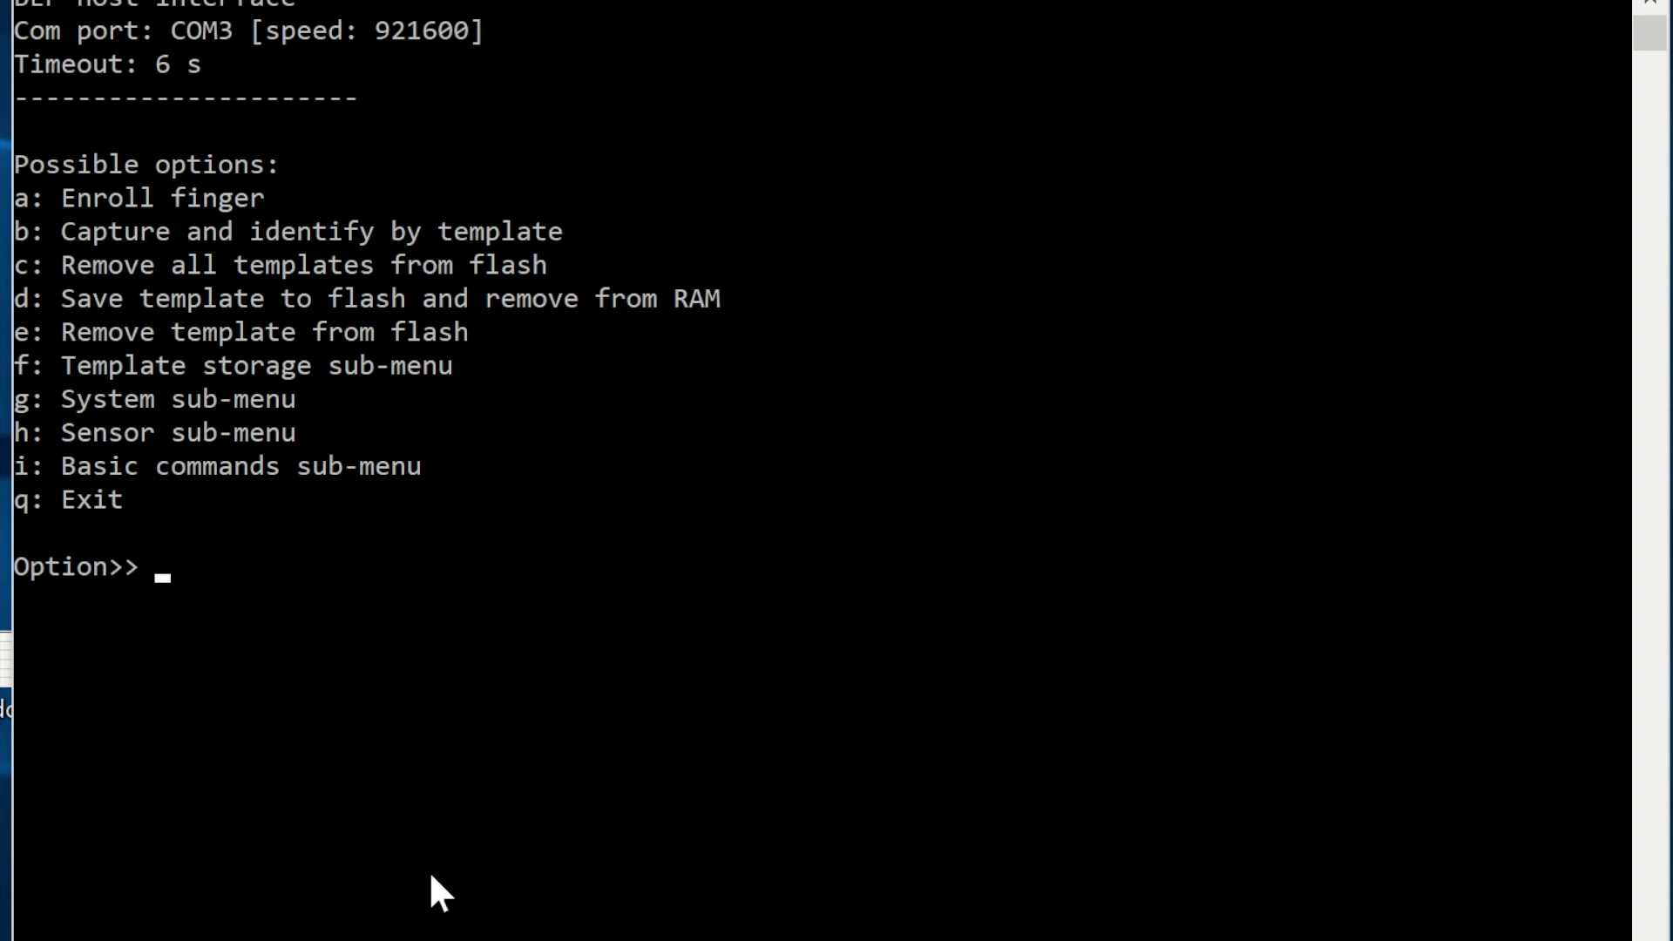
# Step: Run option b to capture a finger for identification against ID 7
pyautogui.write('b')
pyautogui.press('Return')
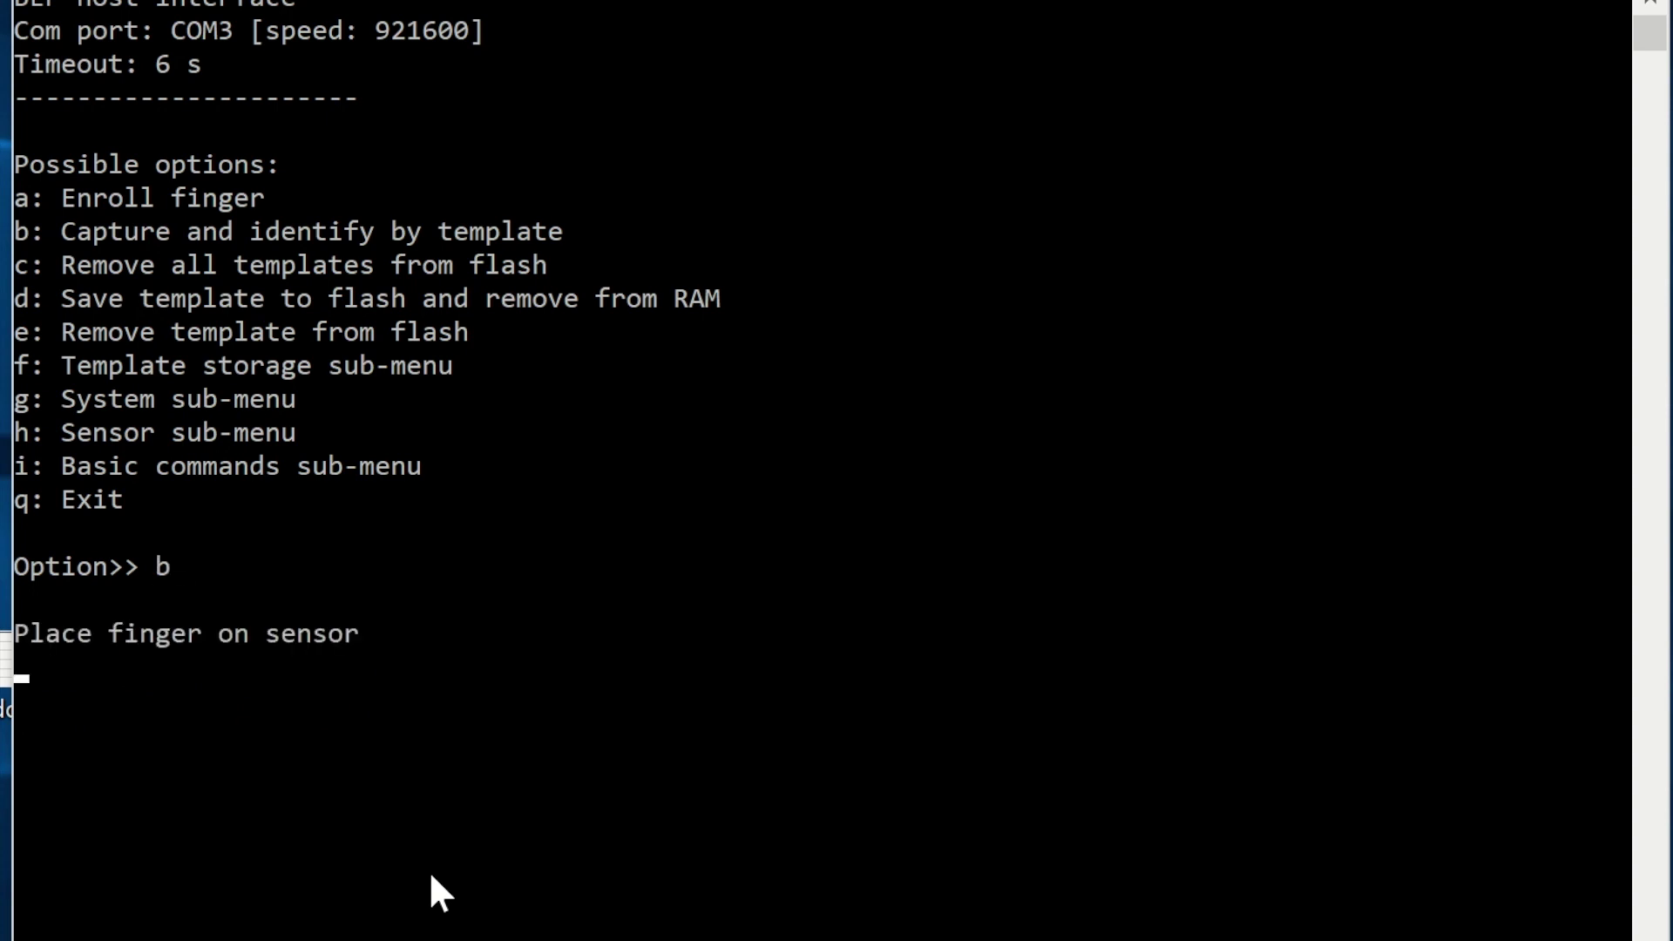